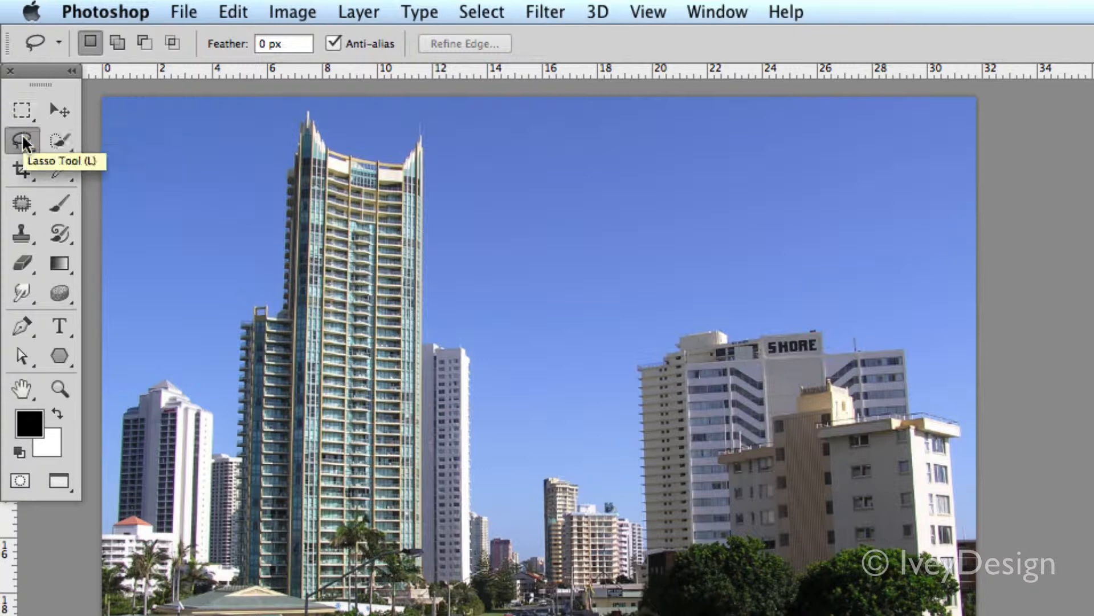
- Draw a freehand selection loosely around the upper part of the tallest tower with the Lasso Tool
left_click(25, 144)
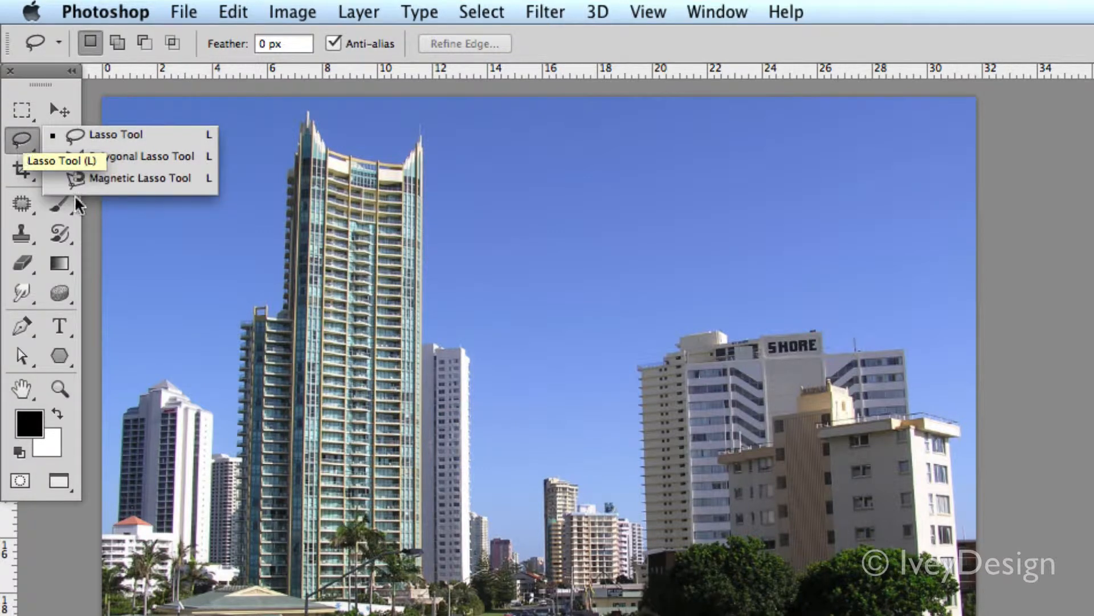
left_click(28, 139)
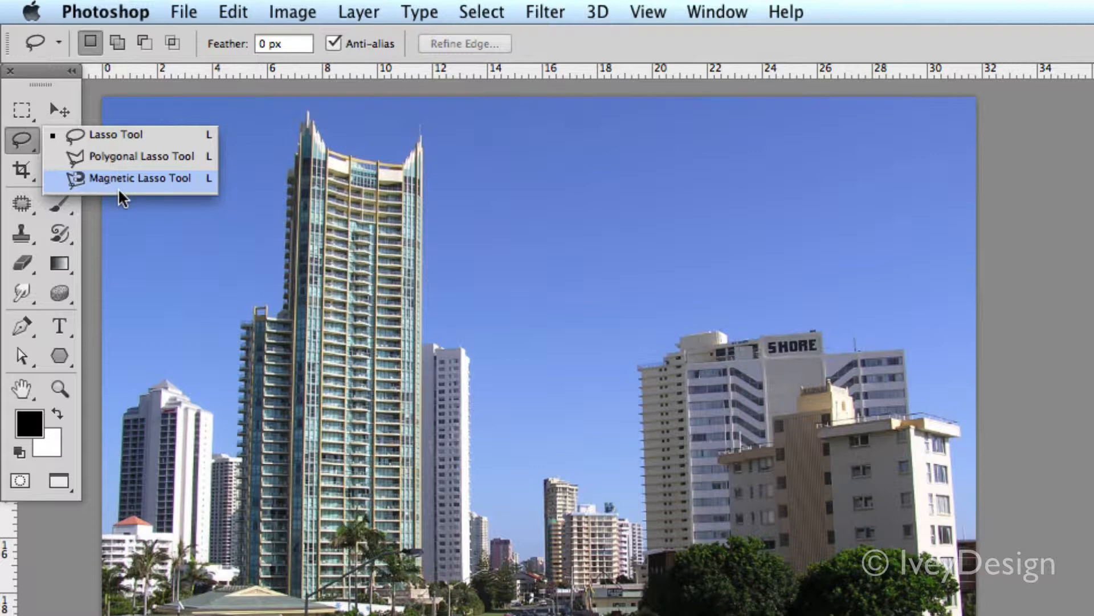
left_click(125, 134)
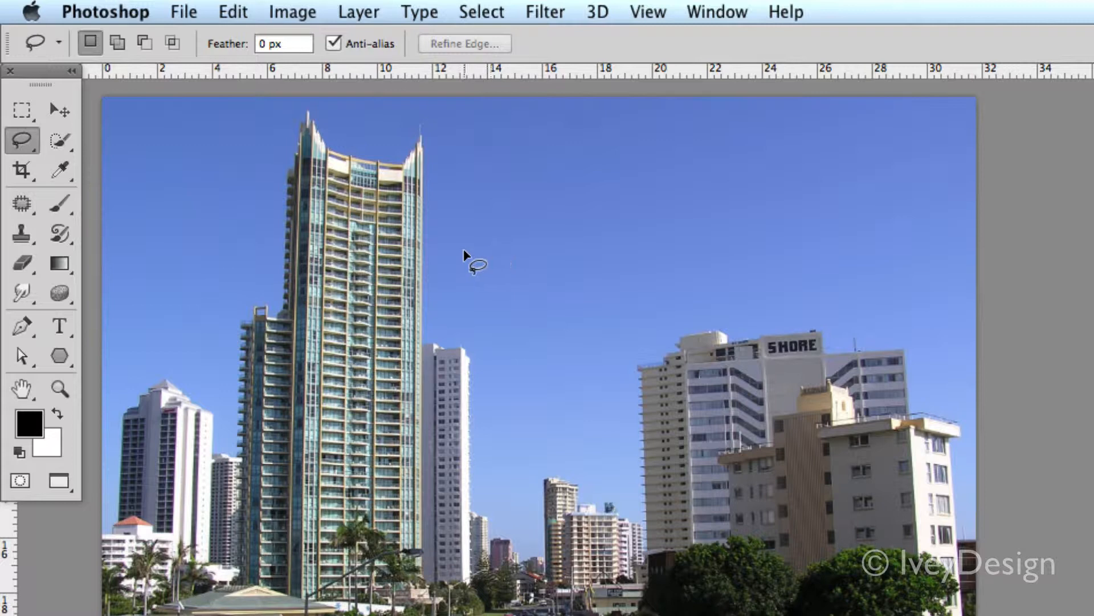
mouse_move(159, 282)
left_mouse_down()
mouse_move(185, 294)
mouse_move(233, 273)
mouse_move(251, 154)
mouse_move(314, 109)
left_mouse_up()
mouse_move(401, 131)
left_mouse_down()
mouse_move(497, 189)
mouse_move(471, 238)
mouse_move(484, 293)
mouse_move(567, 353)
mouse_move(564, 416)
mouse_move(501, 438)
mouse_move(392, 416)
mouse_move(193, 406)
left_mouse_up()
left_click_drag(129, 329, 136, 282)
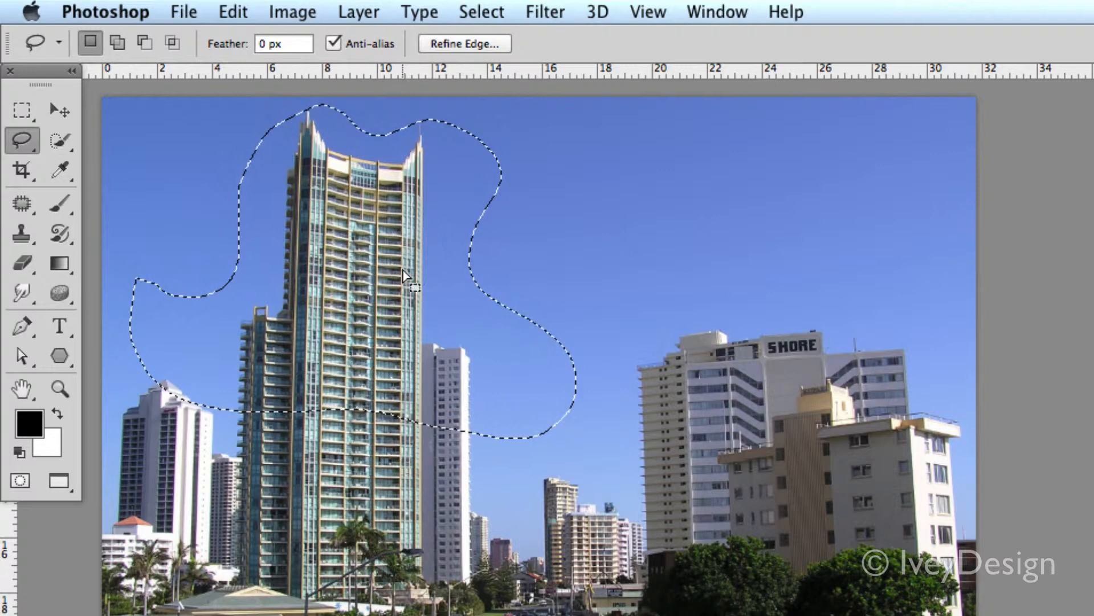
- Shift the freehand selection outline slightly right and down over the tower, and clear the selection
mouse_move(320, 294)
left_mouse_down()
mouse_move(514, 313)
mouse_move(612, 299)
mouse_move(304, 294)
mouse_move(351, 300)
left_mouse_up()
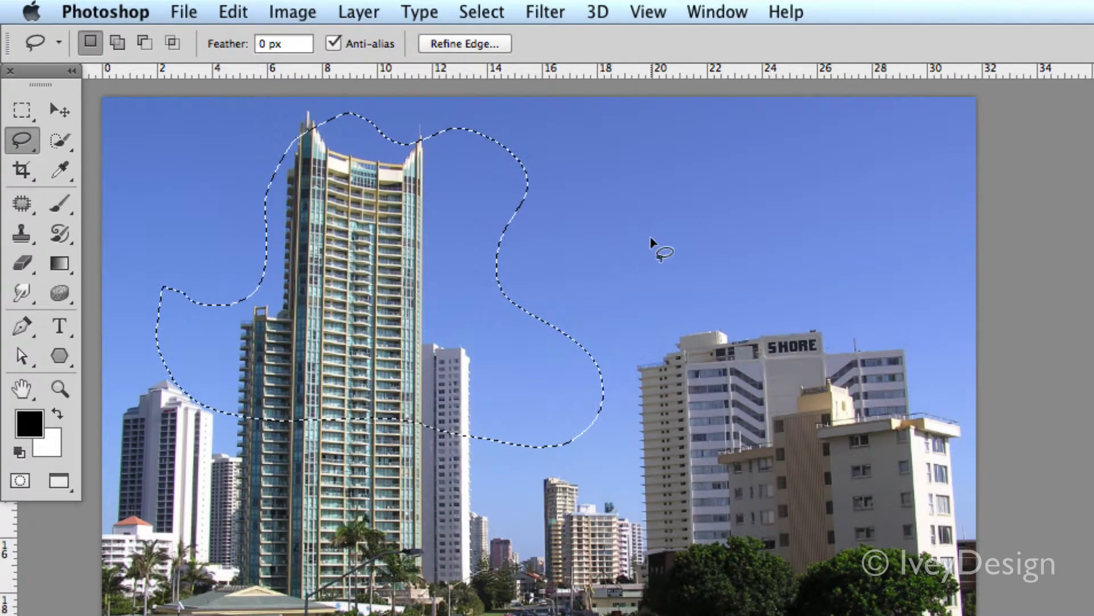
left_click(651, 242)
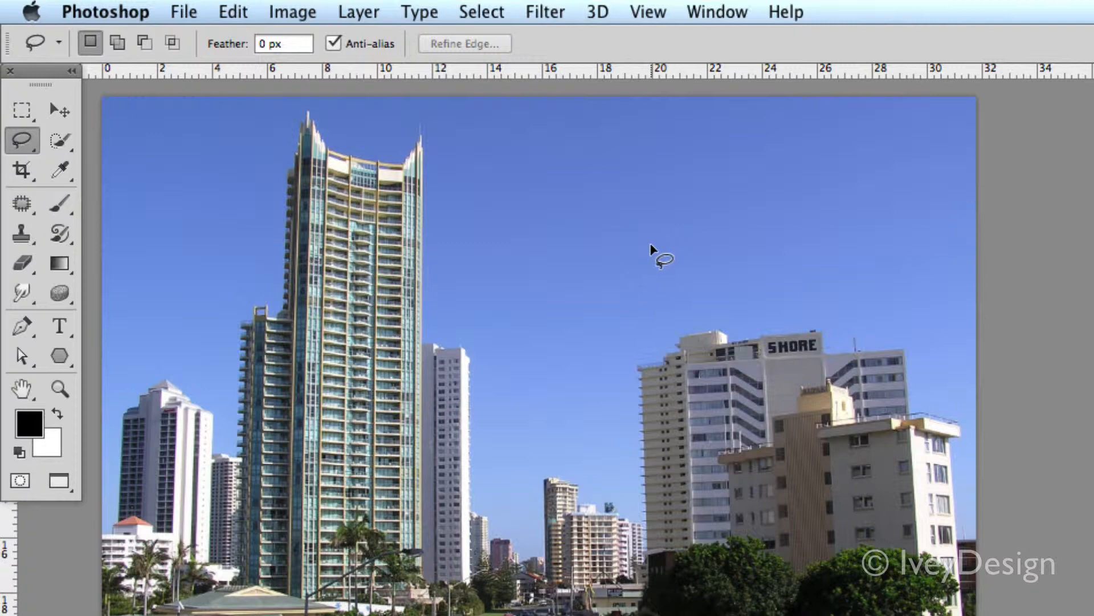
- Outline the upper part of the tallest tower with straight Polygonal Lasso segments, close the selection, and deselect it
left_click(18, 141)
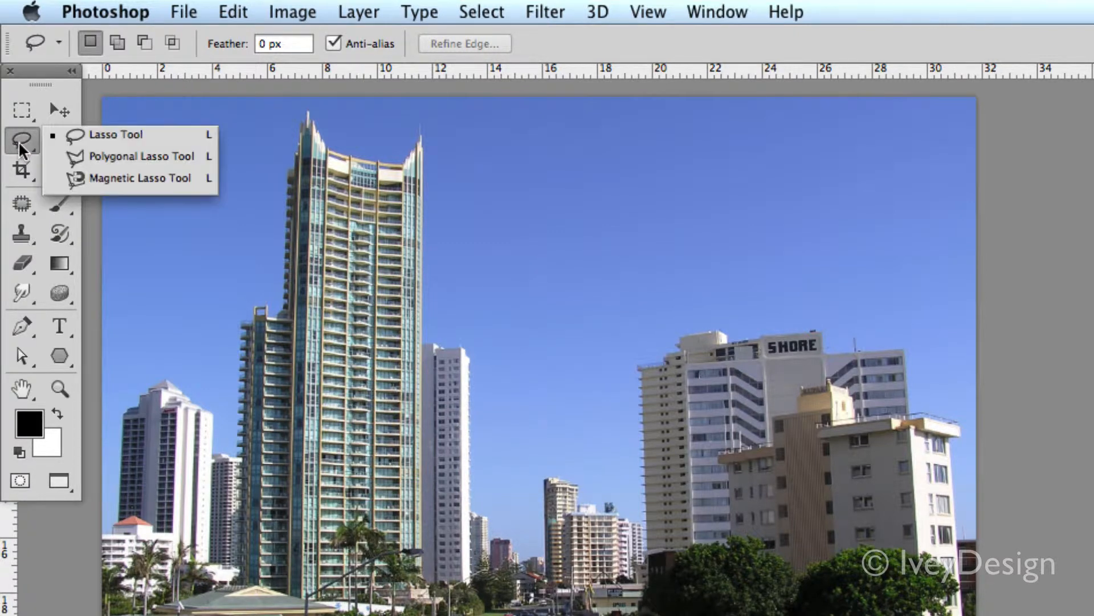
left_click(200, 158)
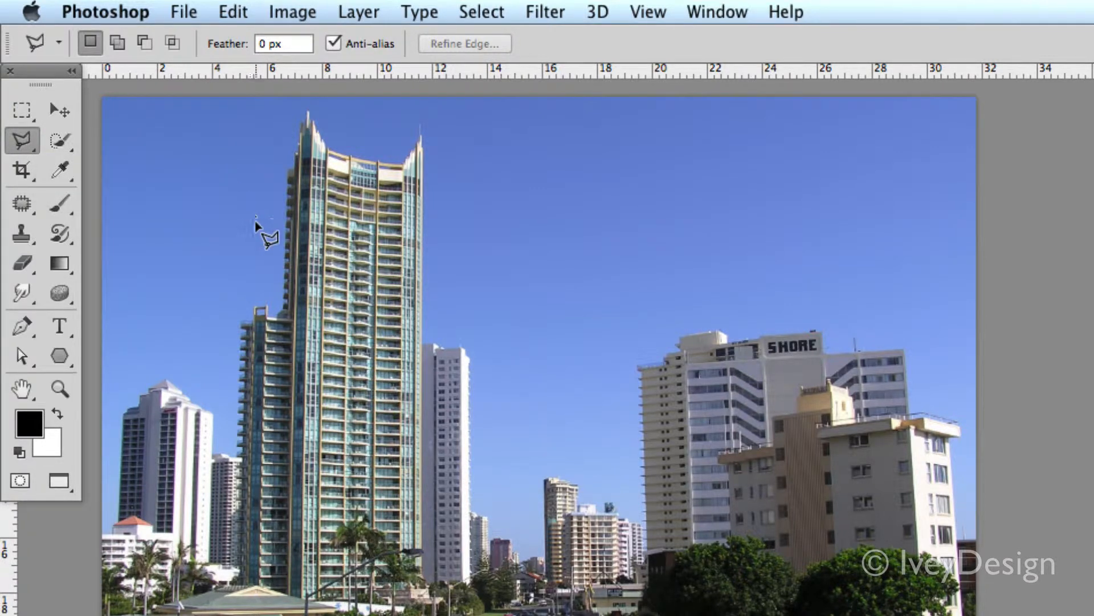
left_click(235, 456)
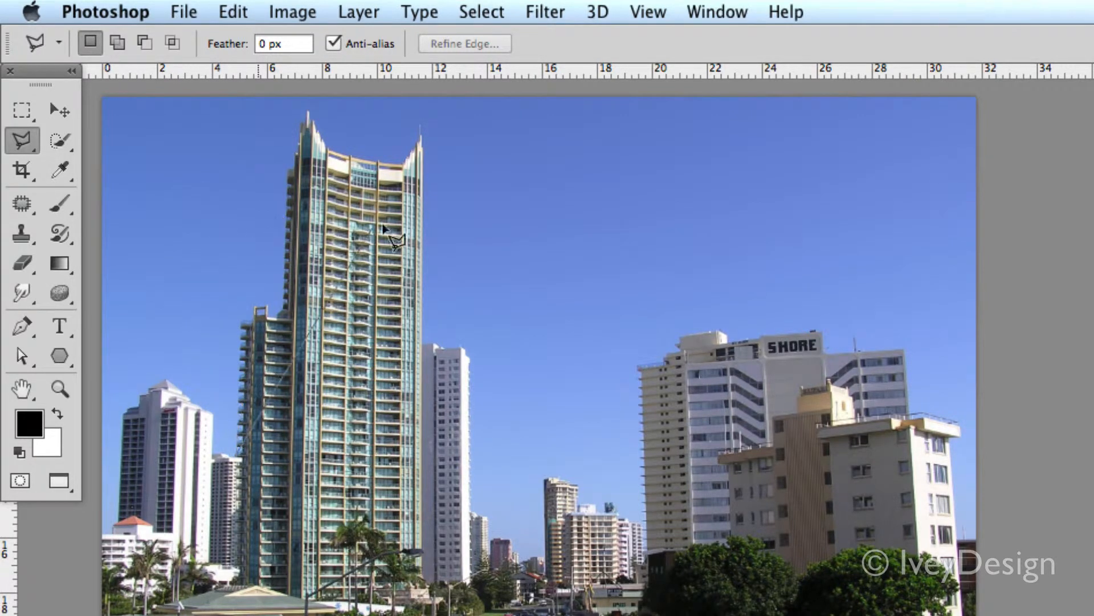
left_click(240, 323)
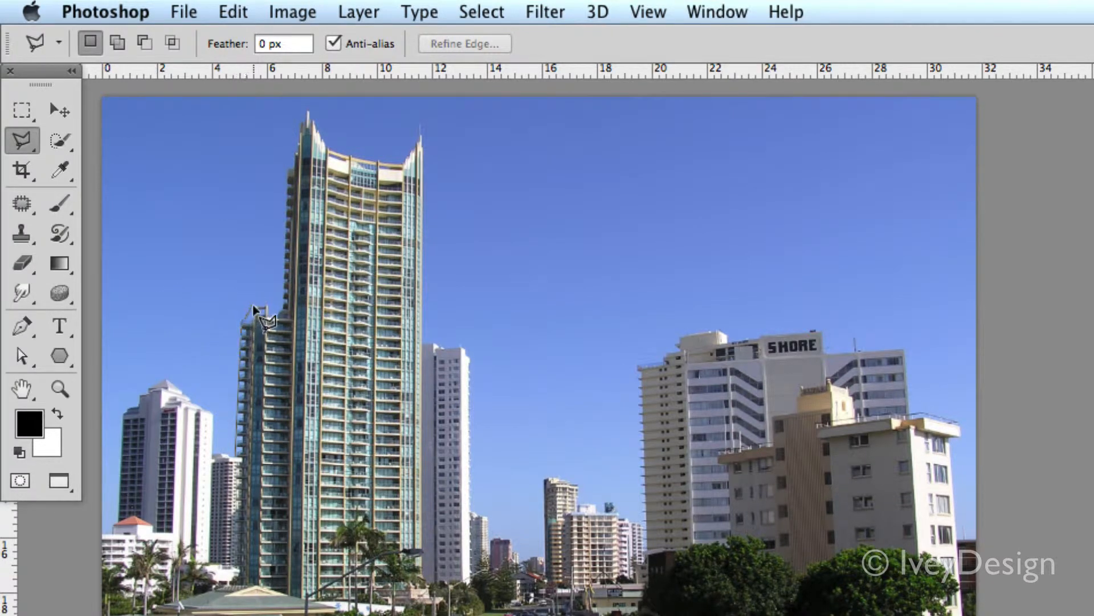
left_click(270, 283)
left_click(262, 195)
left_click(205, 171)
left_click(223, 124)
scroll(298, 108, "up", 2)
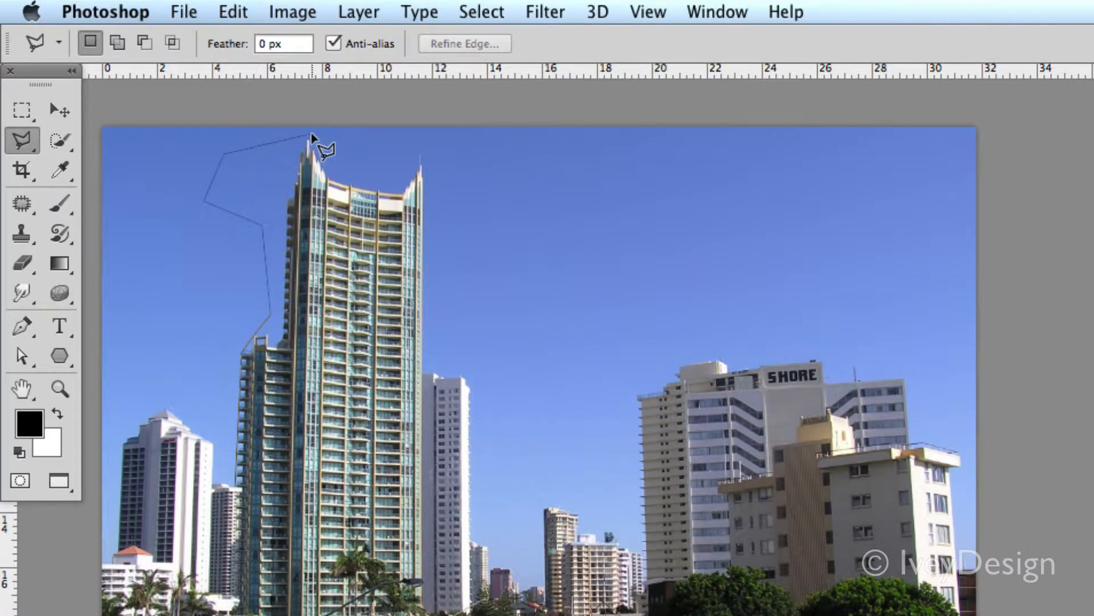
left_click(309, 135)
left_click(456, 150)
left_click(522, 261)
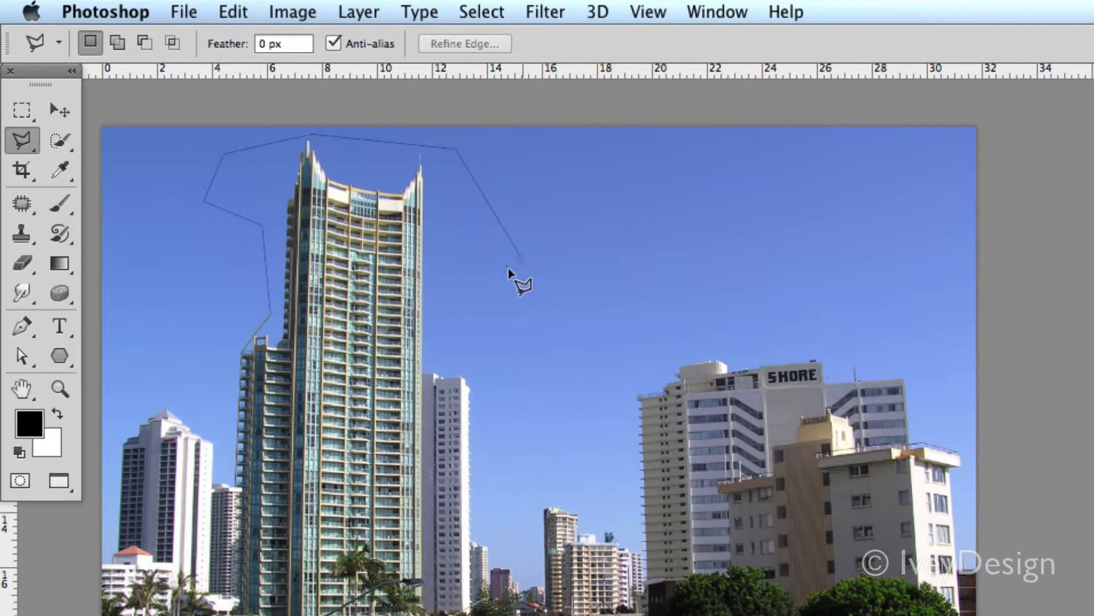
left_click(460, 302)
left_click(527, 391)
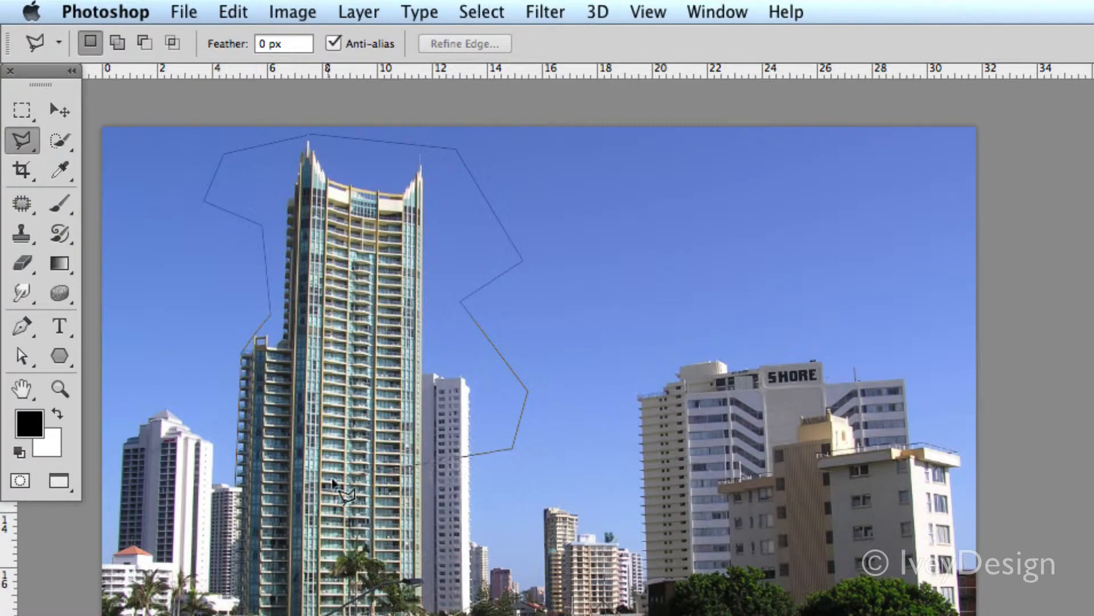
left_click(235, 489)
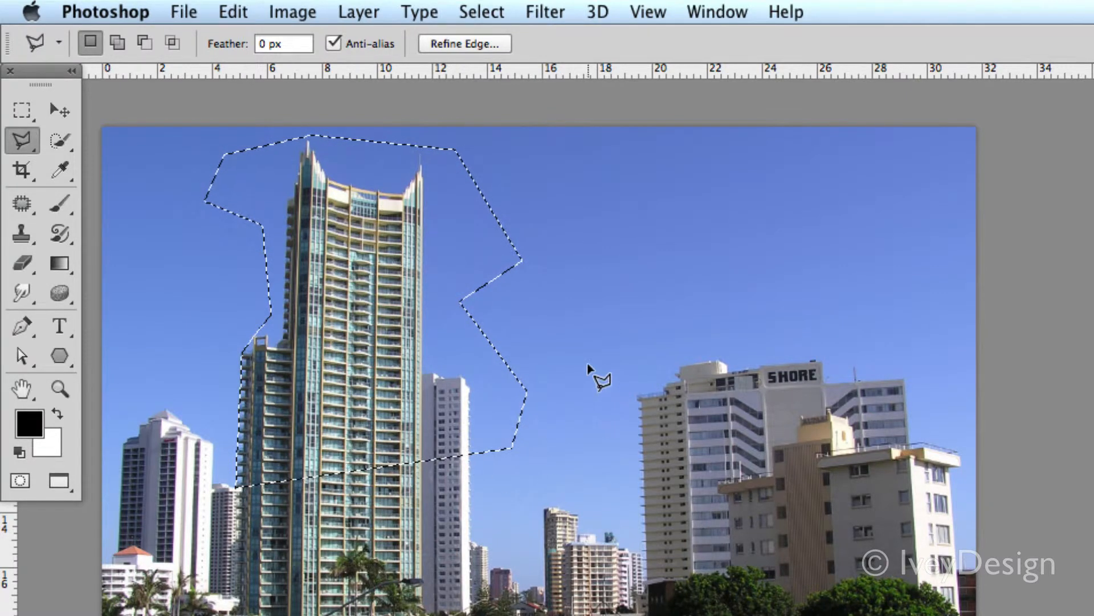
key("super+d")
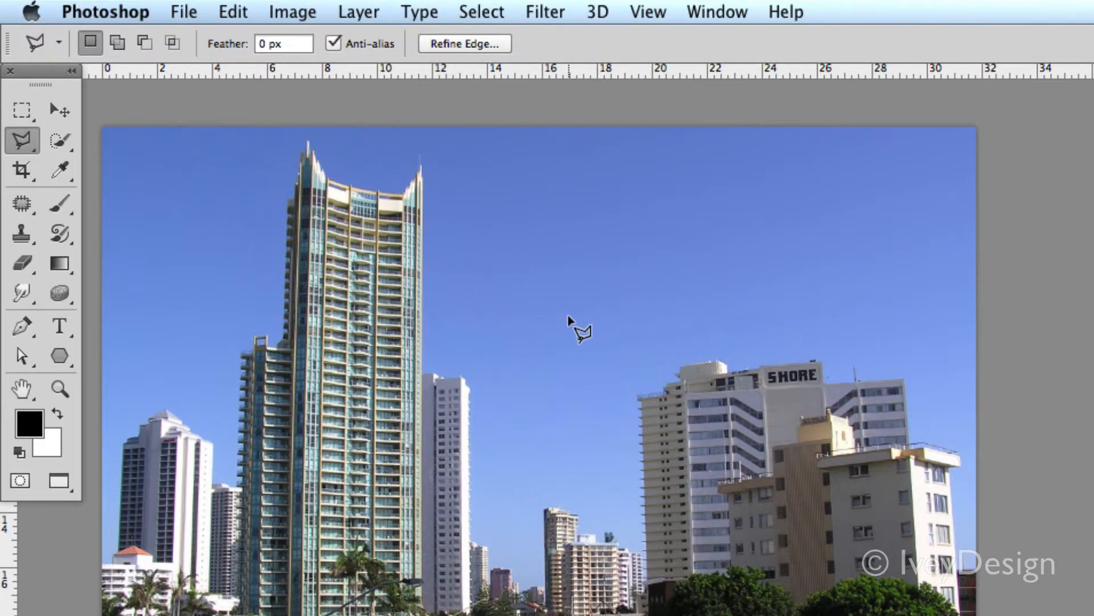
- Draw a straight-sided Polygonal Lasso selection in the open sky above the SHORE building, auto-closing it from the last point
left_click(569, 313)
left_click(580, 224)
left_click(731, 239)
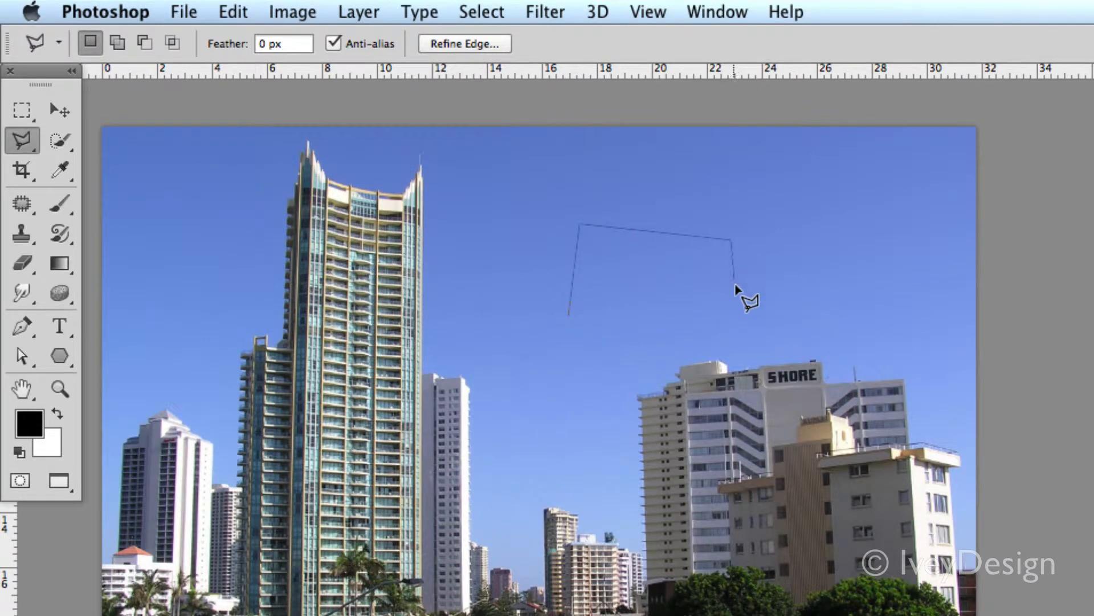
left_click(739, 325)
left_click(657, 299)
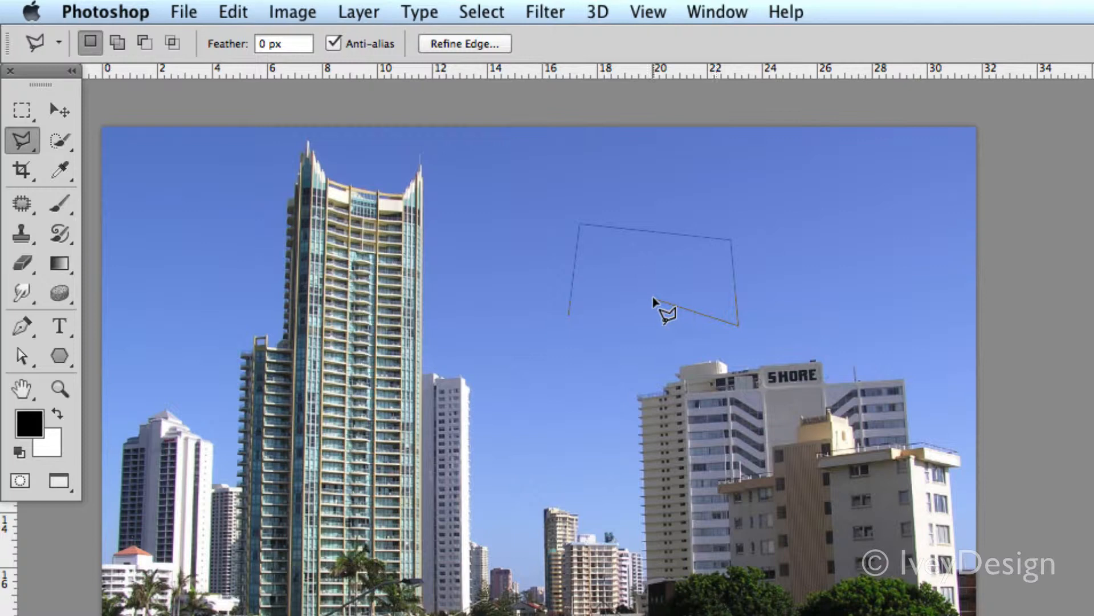
double_click(635, 324)
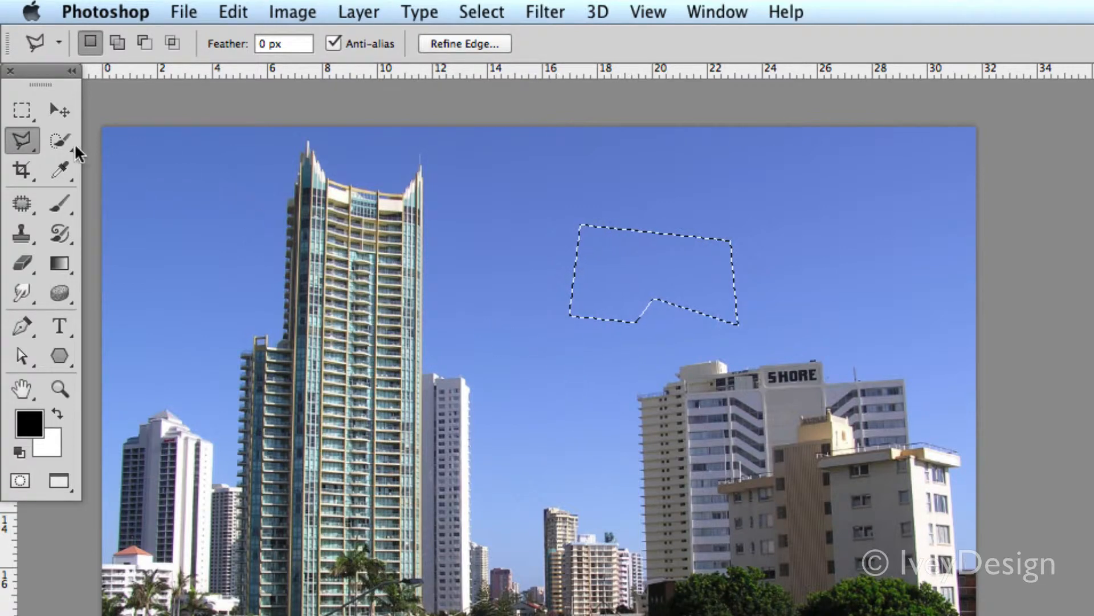
- Switch to the Magnetic Lasso Tool and clear the polygonal selection in the sky
left_click(25, 140)
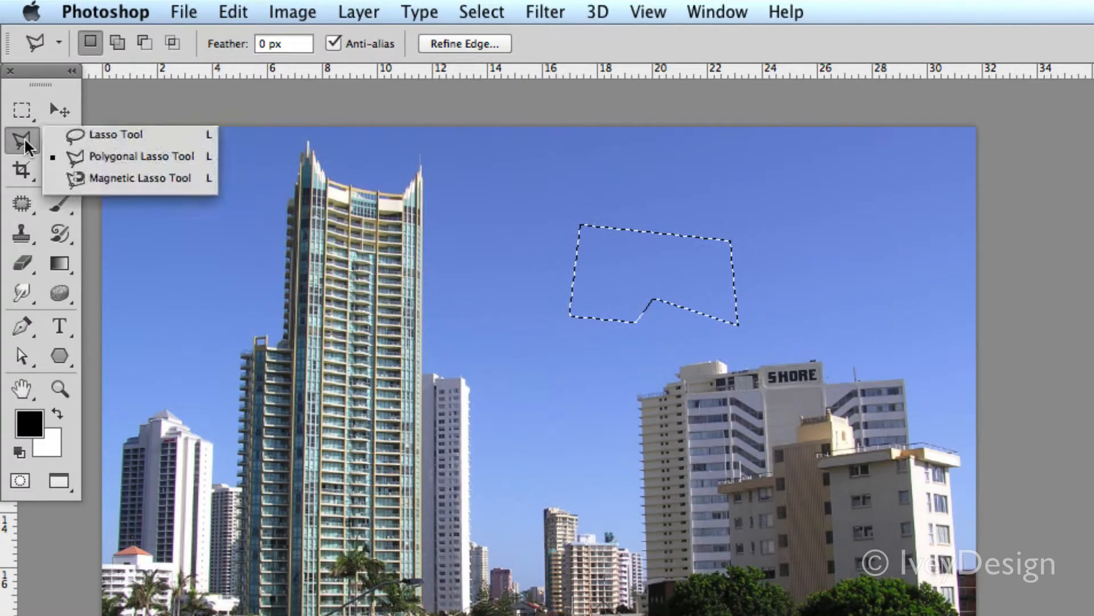
left_click(87, 177)
key("super+d")
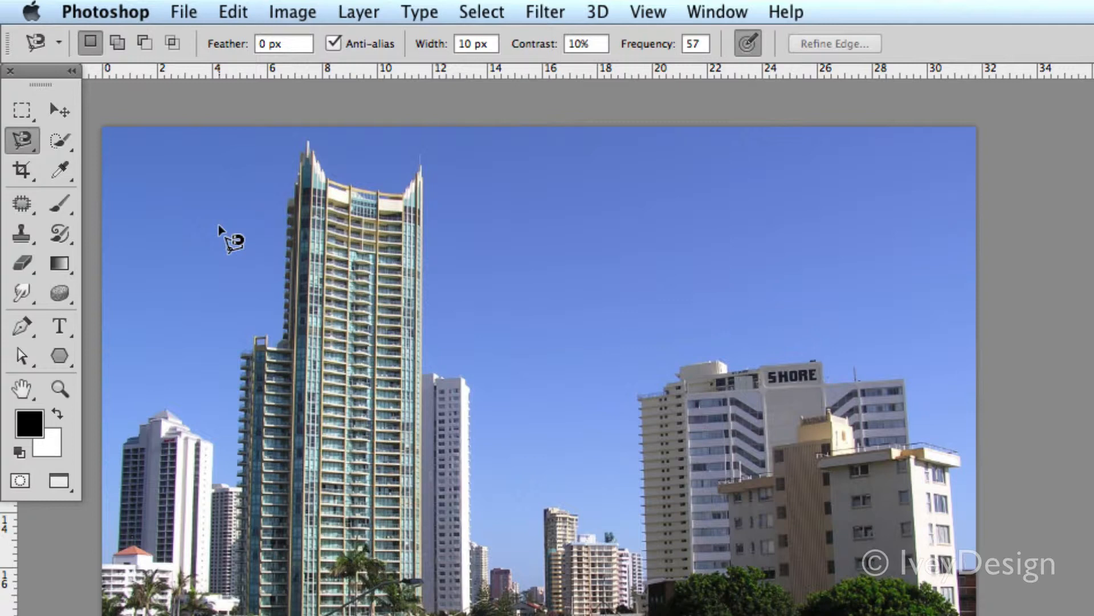
- Trace the upper part of the tallest tower with the Magnetic Lasso back to its starting point, and deselect it
mouse_move(213, 245)
left_mouse_down()
mouse_move(227, 220)
mouse_move(214, 183)
mouse_move(238, 204)
left_mouse_up()
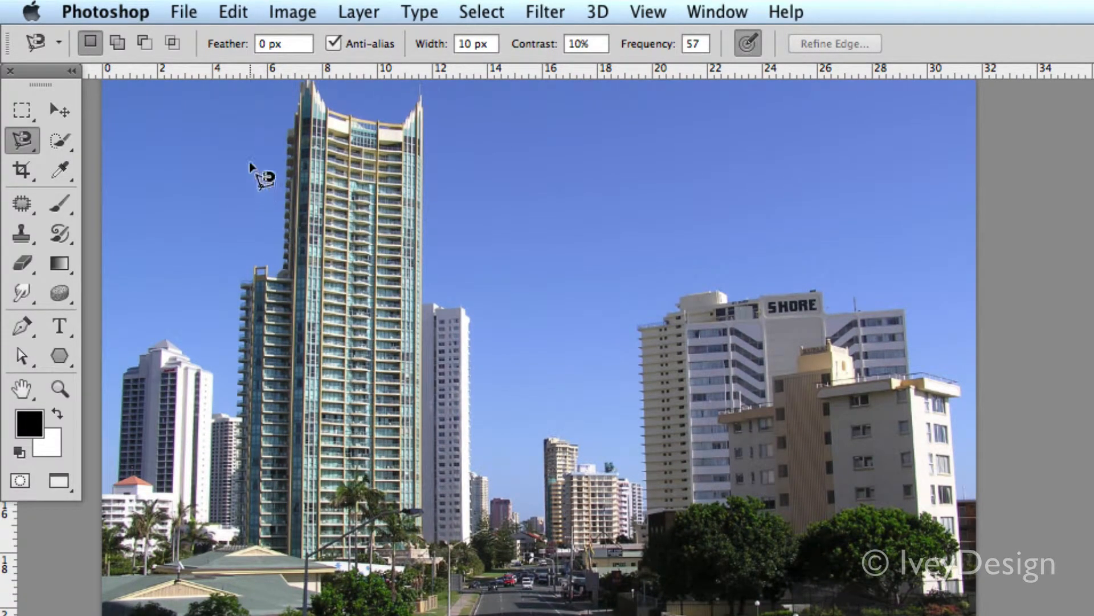
left_click(283, 273)
scroll(297, 110, "up", 1)
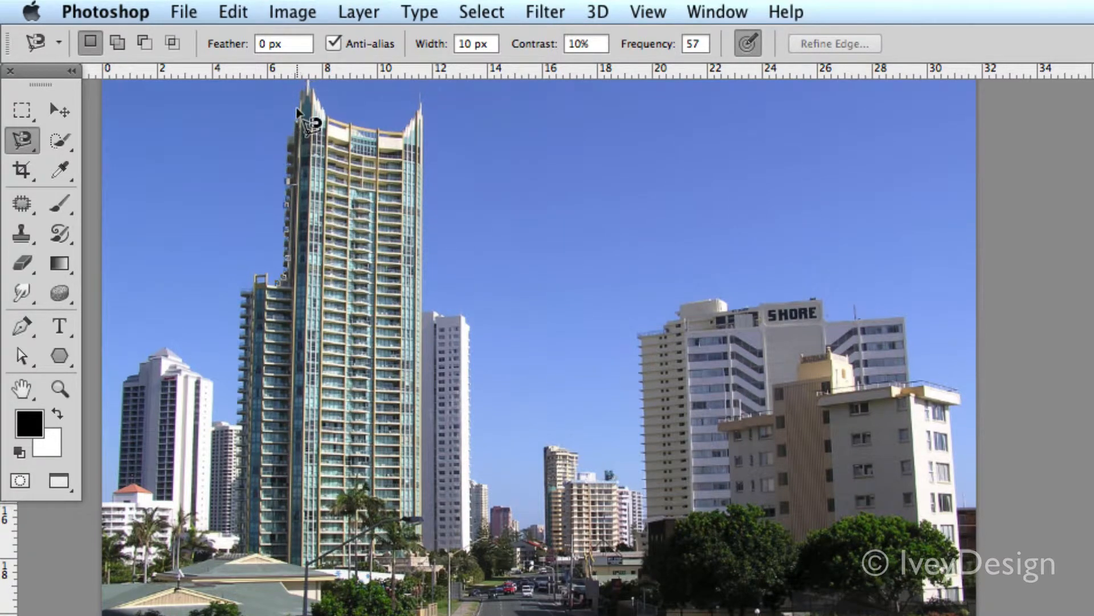
scroll(297, 110, "up", 3)
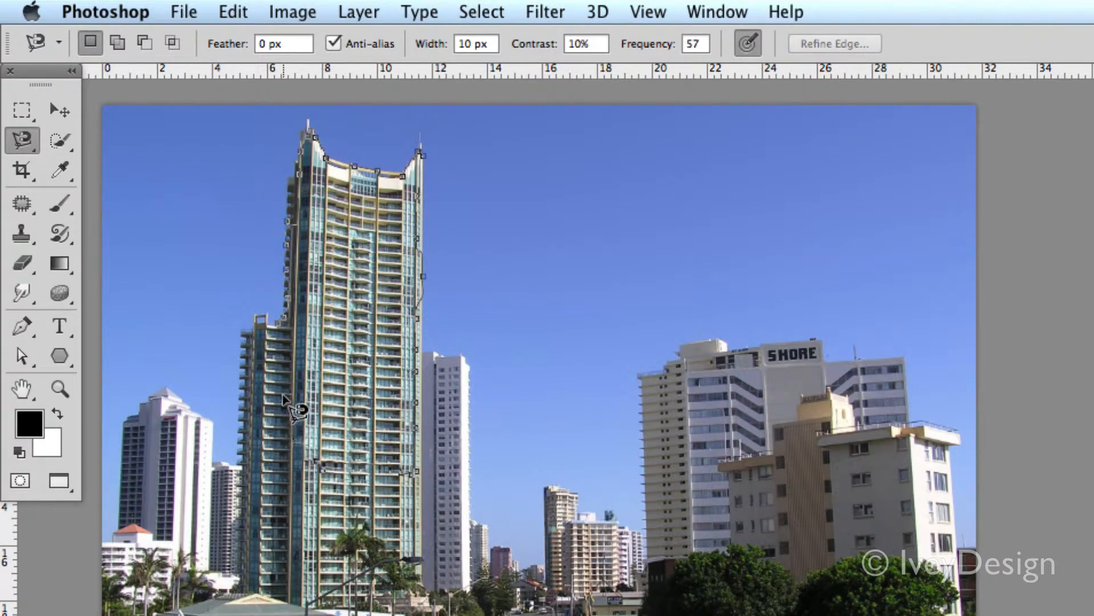
left_click(279, 327)
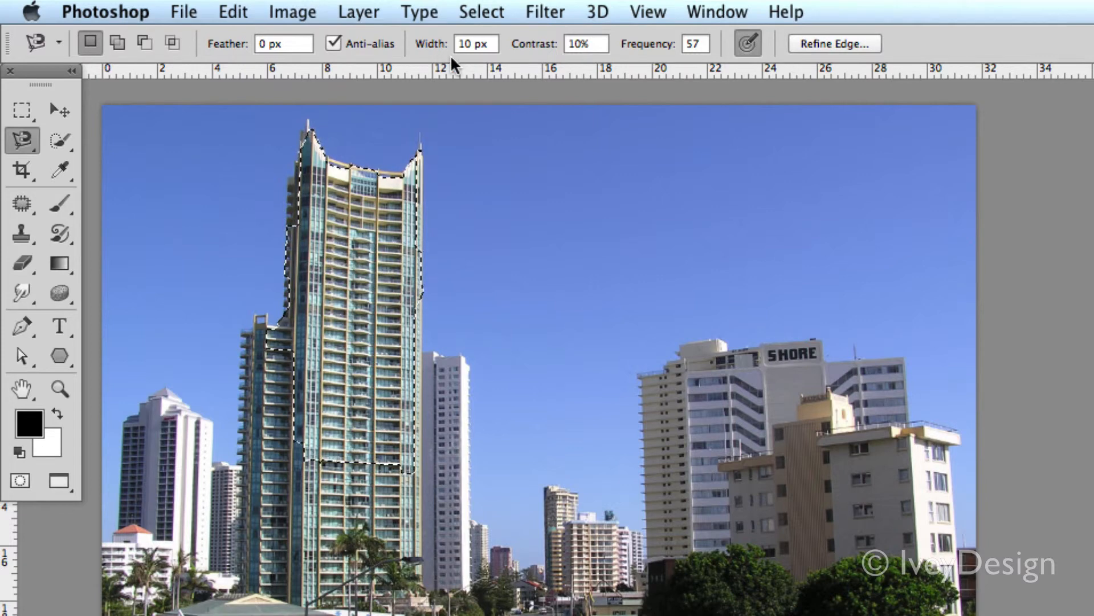
key("super+d")
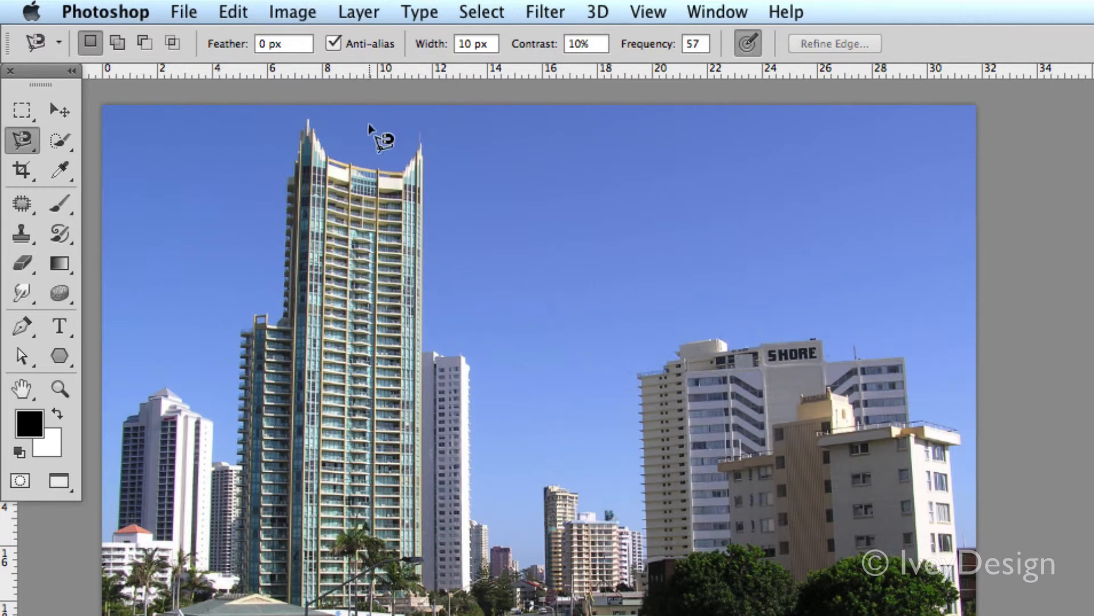
- Set the Magnetic Lasso width to 30 px, trace the tallest tower's right edge with it, and deselect
left_click(471, 44)
type("30")
key("Return")
left_click(422, 354)
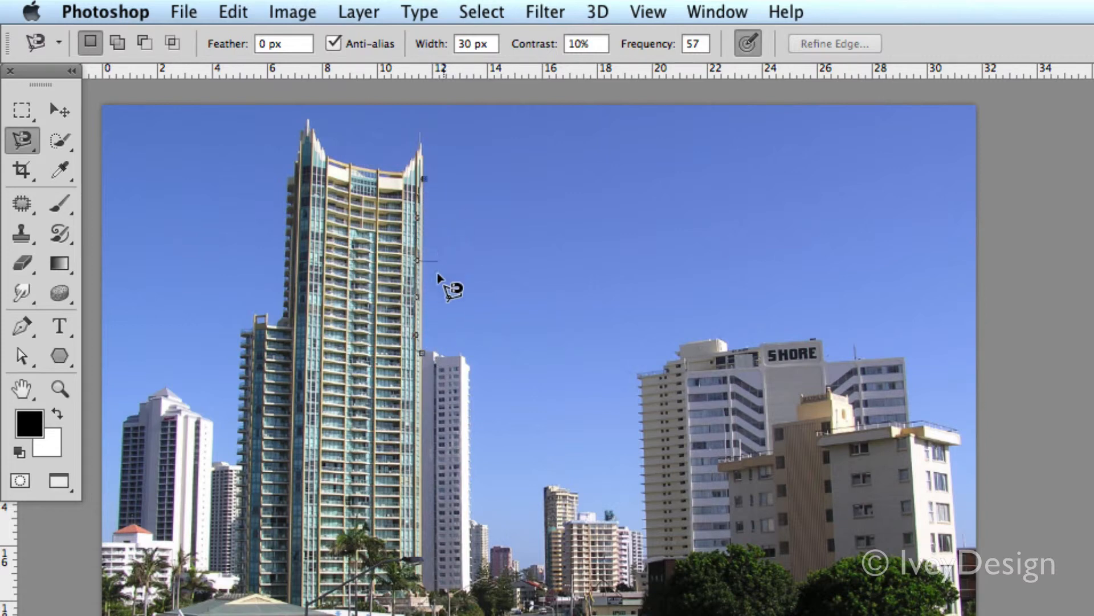
double_click(446, 347)
key("super+d")
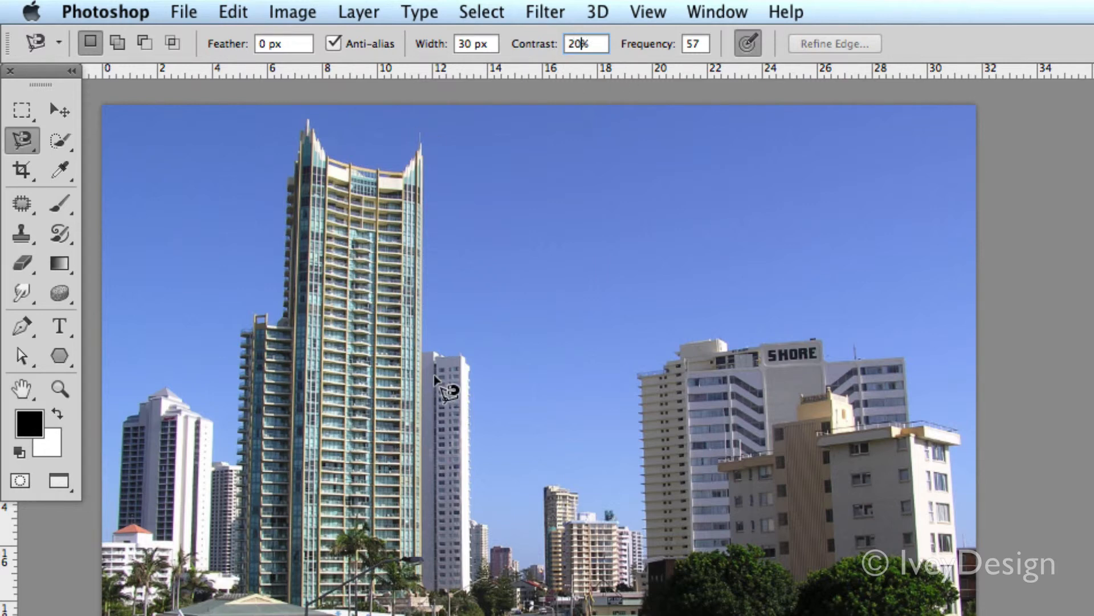
- Trace the top of the tallest tower with the Magnetic Lasso at 20% contrast, close the selection, and deselect it
left_click(423, 351)
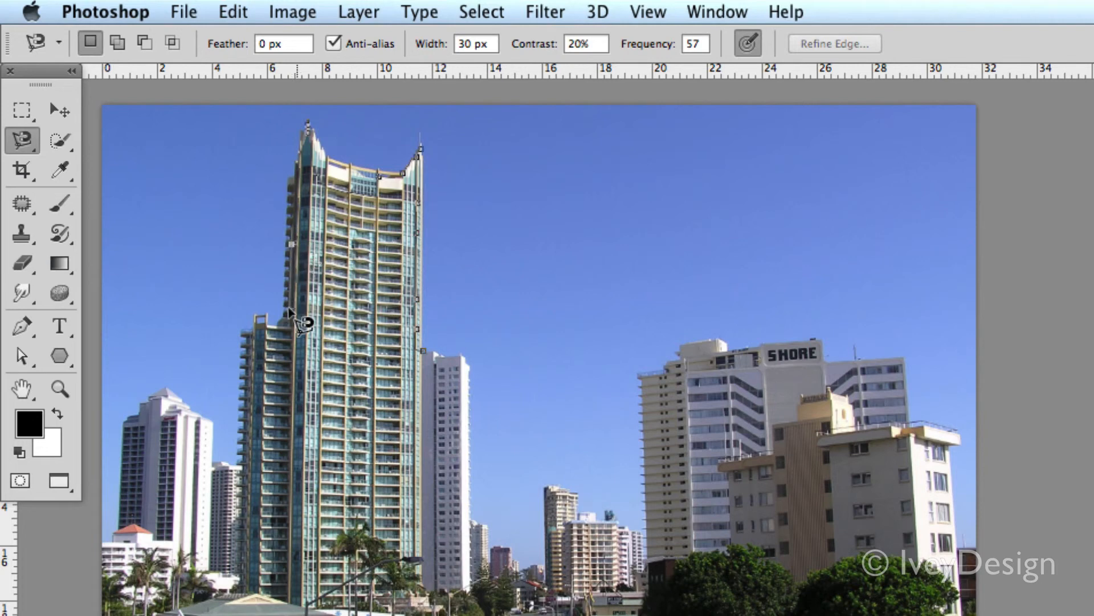
double_click(329, 317)
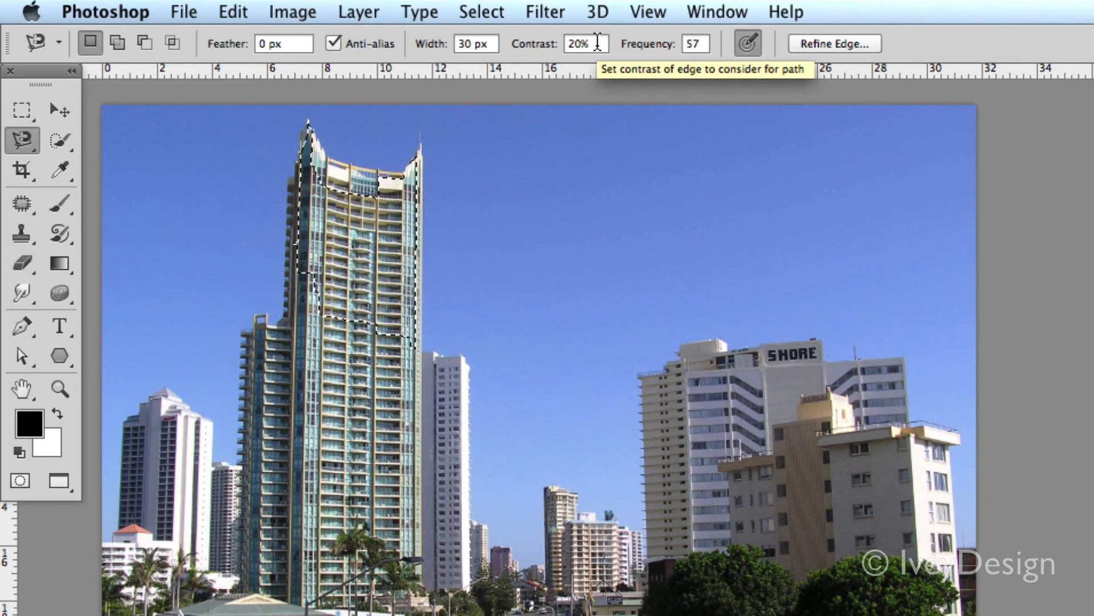
key("super+d")
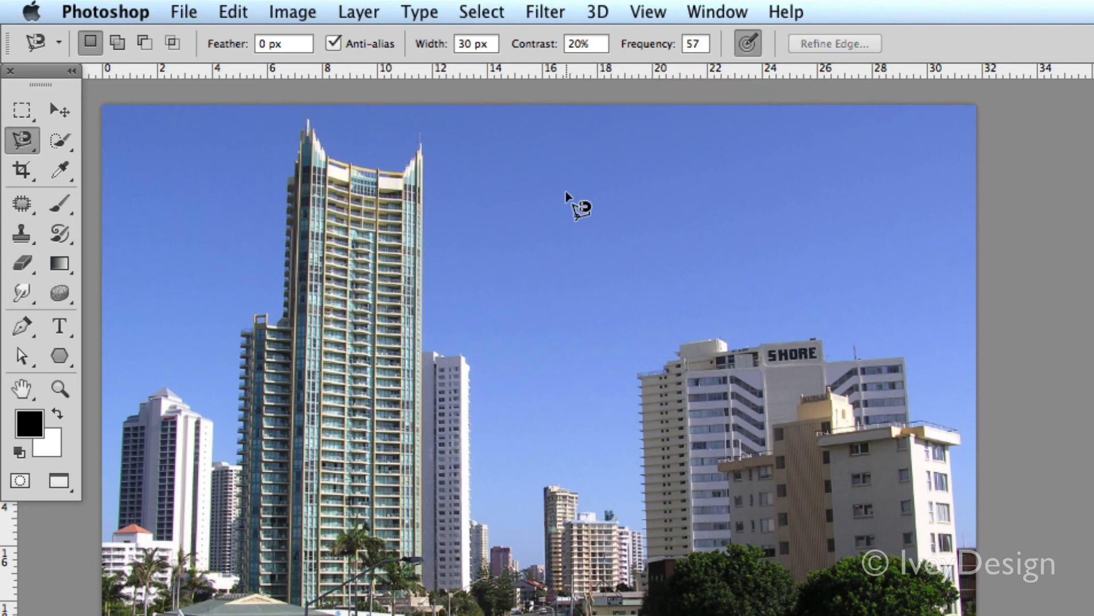